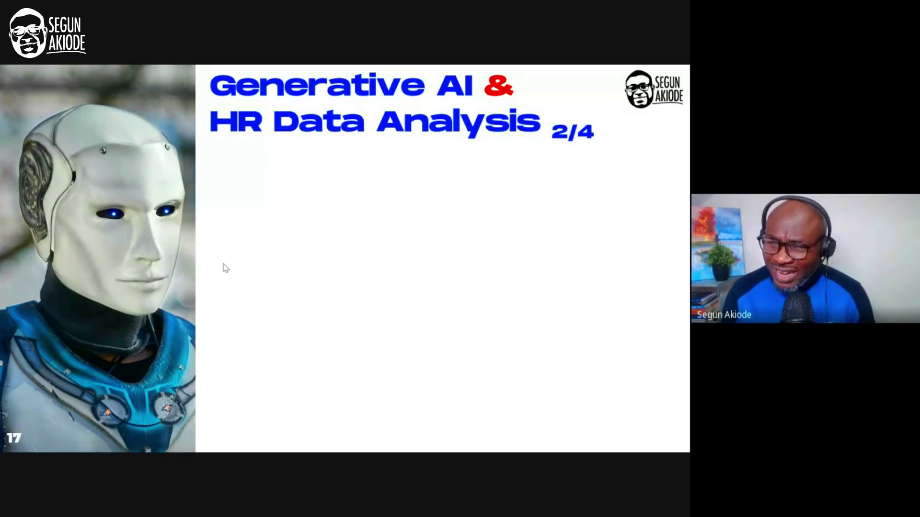
Advance the webinar slide to reveal the rest of its content
key(Right)
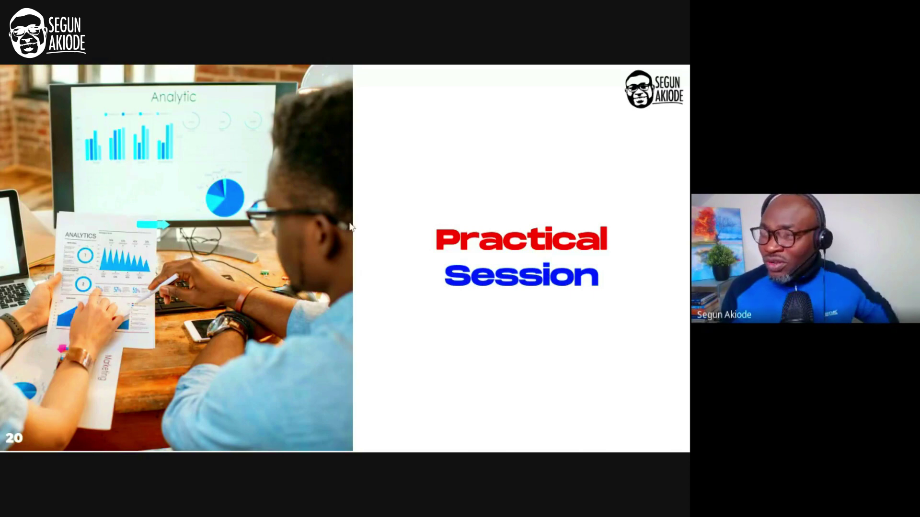
Leave the slideshow and switch to the Statistics in Human Resources workbook in Excel
key(super+d)
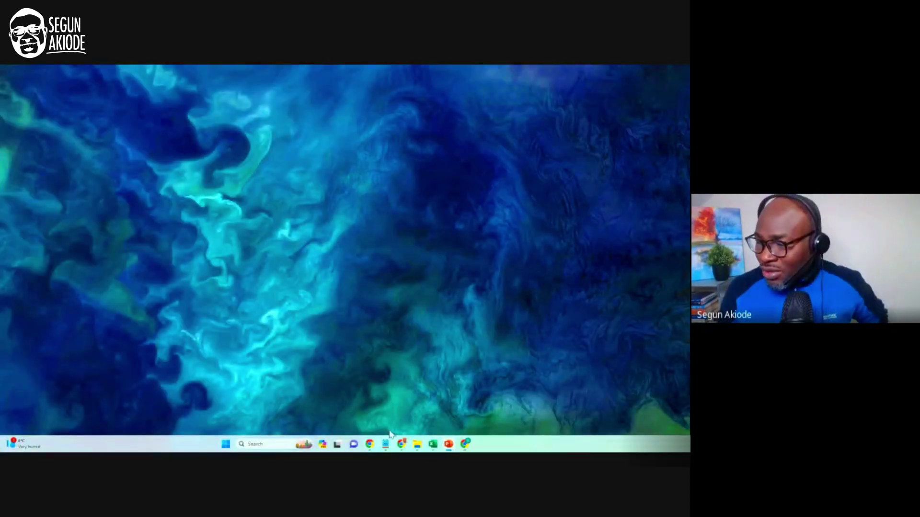
mouse_move(435, 447)
click(407, 419)
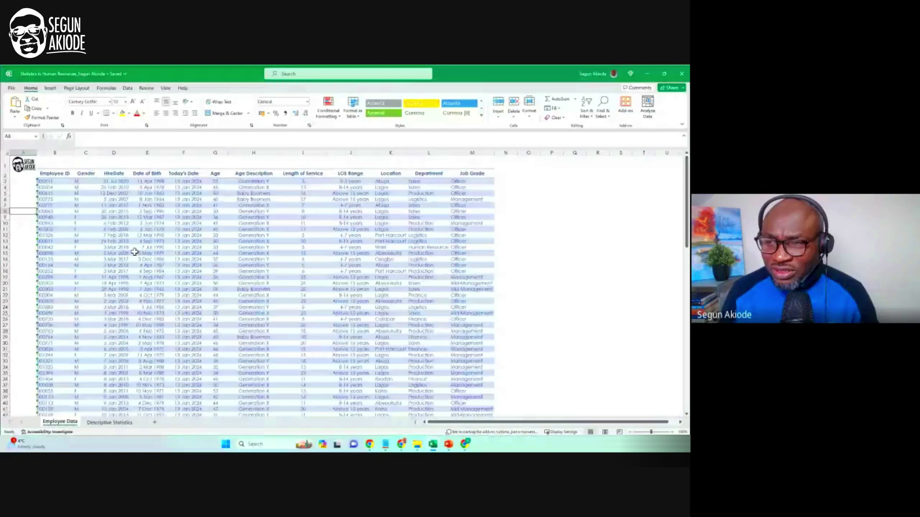
Inspect the Today's Date formula and a Gender cell, scrolling through the staff records
click(187, 235)
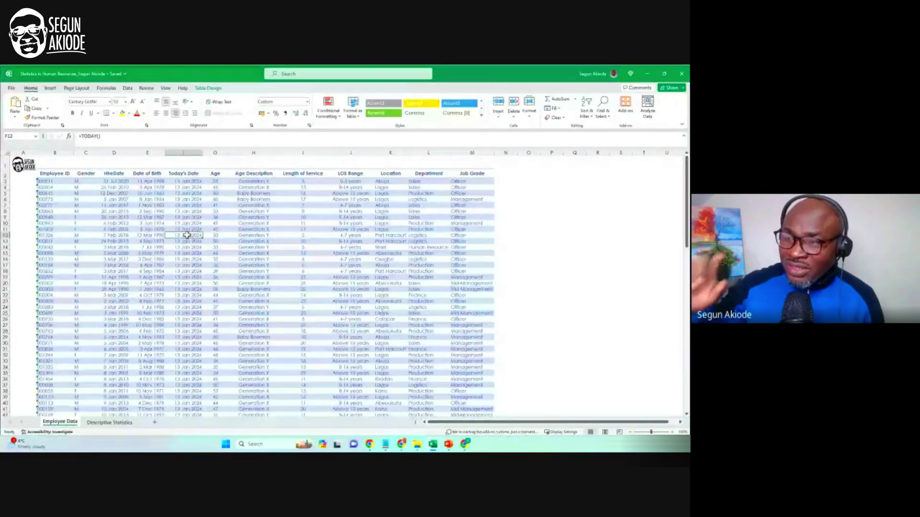
click(93, 205)
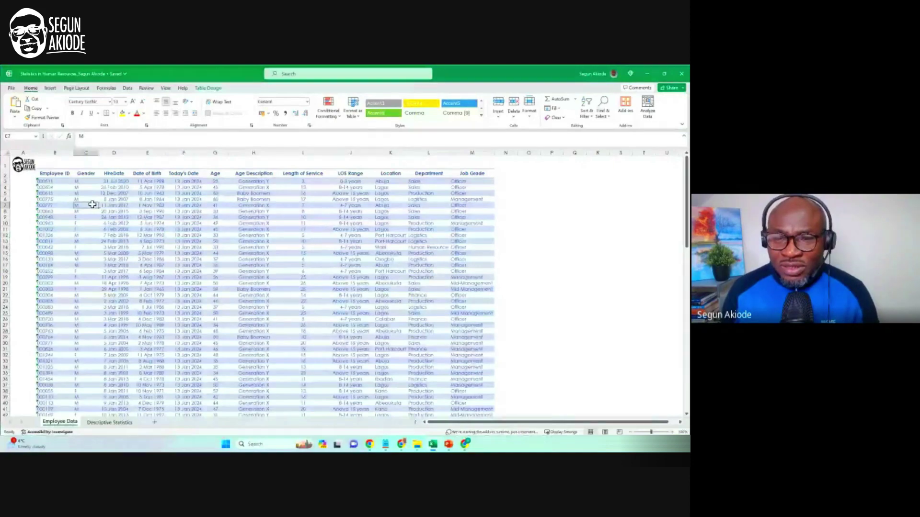
scroll(93, 204, down, 3)
scroll(92, 204, down, 9)
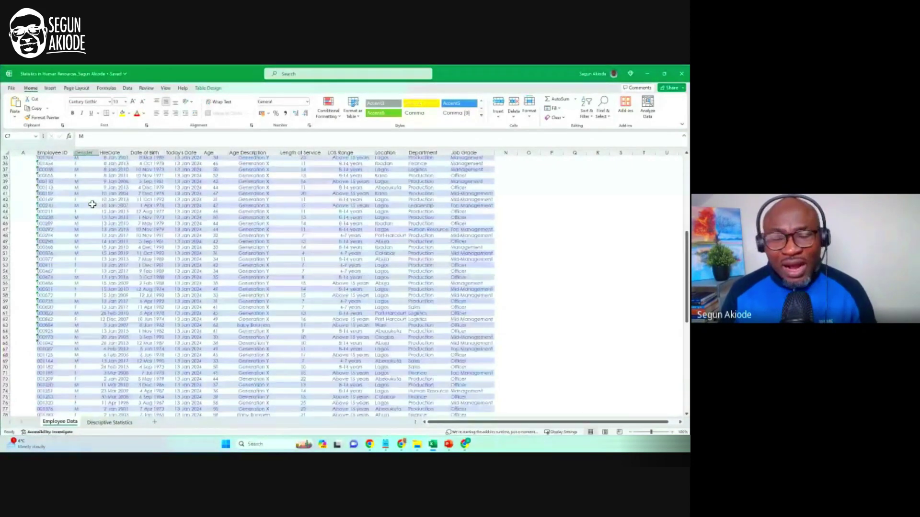
scroll(93, 204, down, 20)
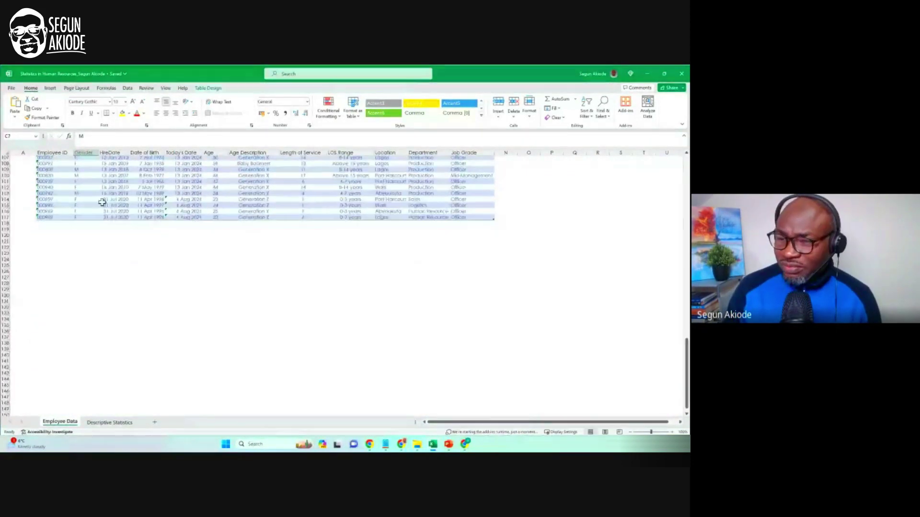
scroll(102, 202, up, 20)
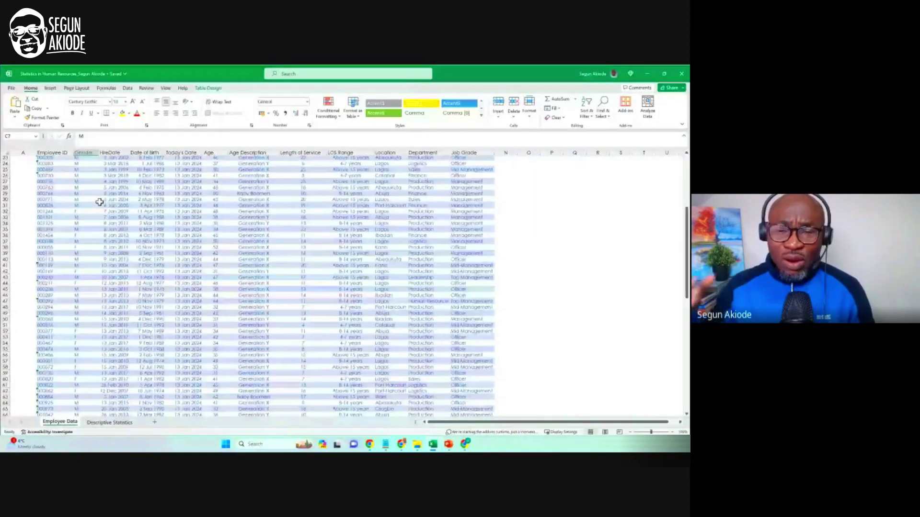
scroll(99, 202, up, 7)
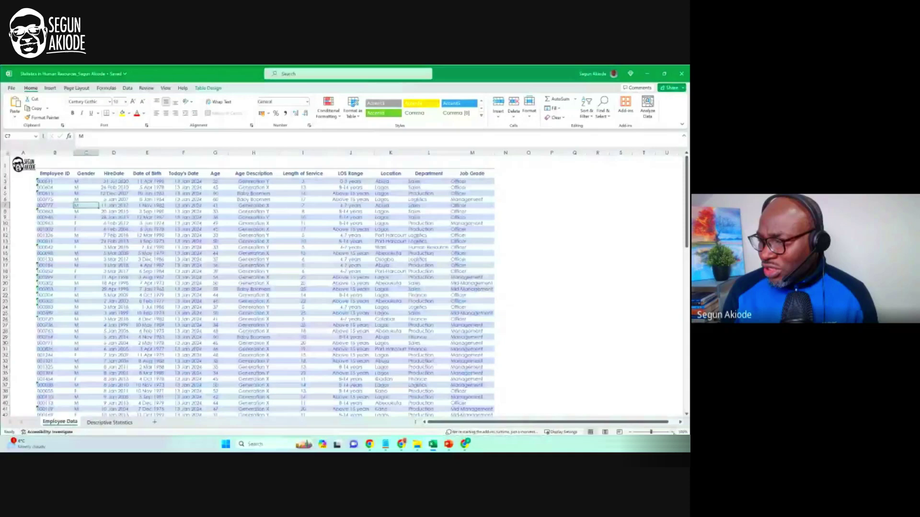
scroll(335, 282, up, 3)
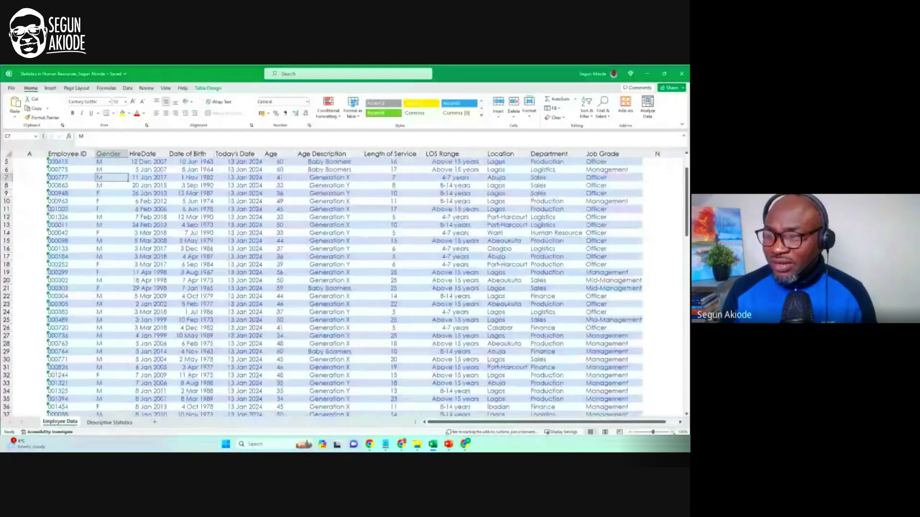
scroll(494, 330, up, 4)
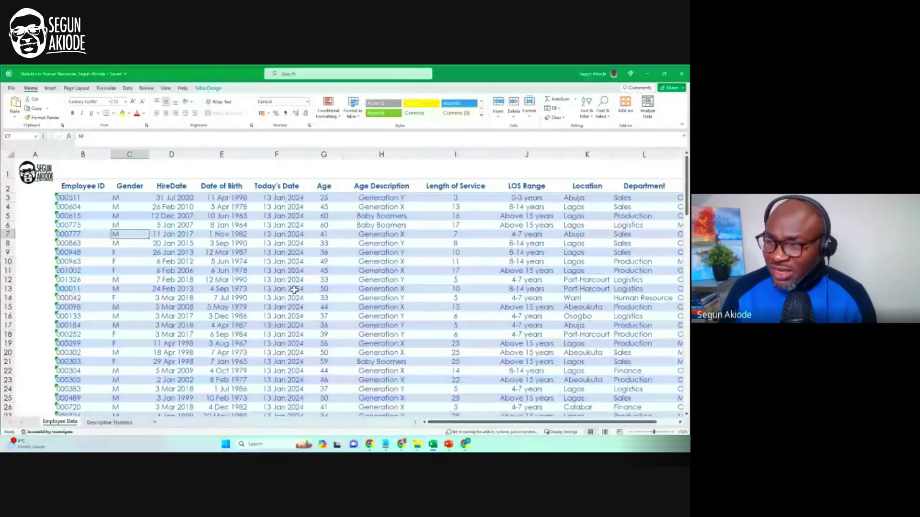
Add a Total row counting Gender entries (115), then check the Age Description formula
click(277, 261)
click(207, 89)
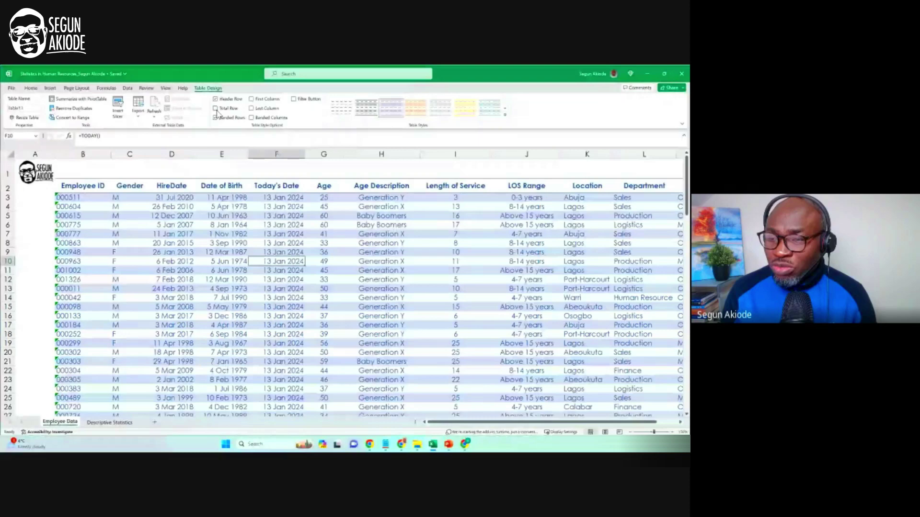
click(215, 108)
click(152, 291)
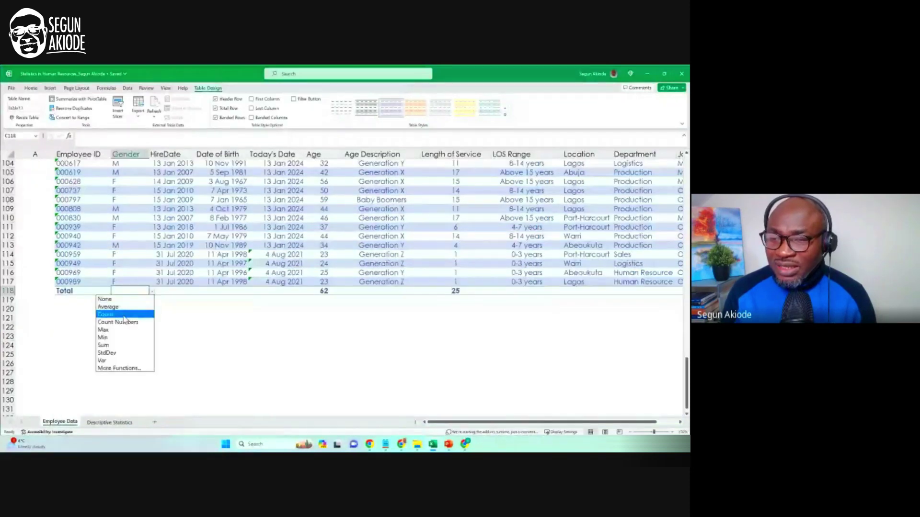
click(139, 314)
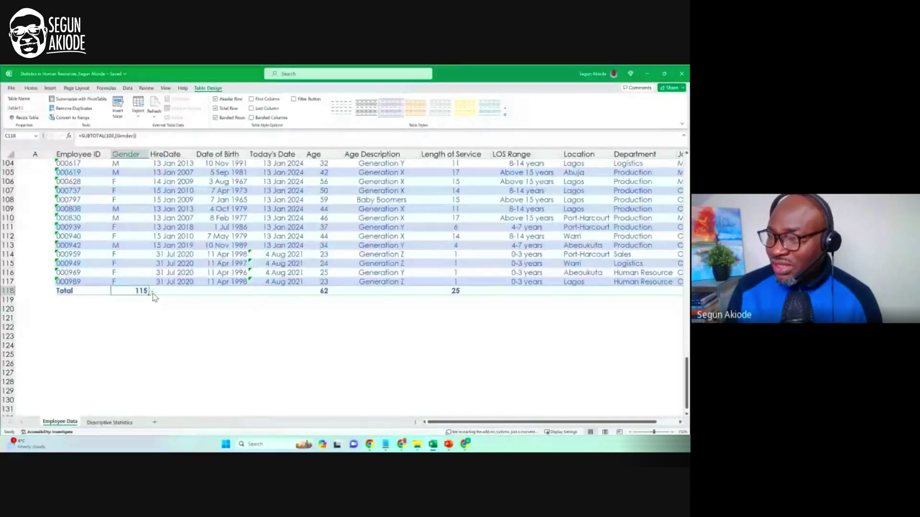
click(381, 190)
Back at the table top, check Date of Birth and Today's Date cells, then run Analyze Data
scroll(394, 259, up, 6)
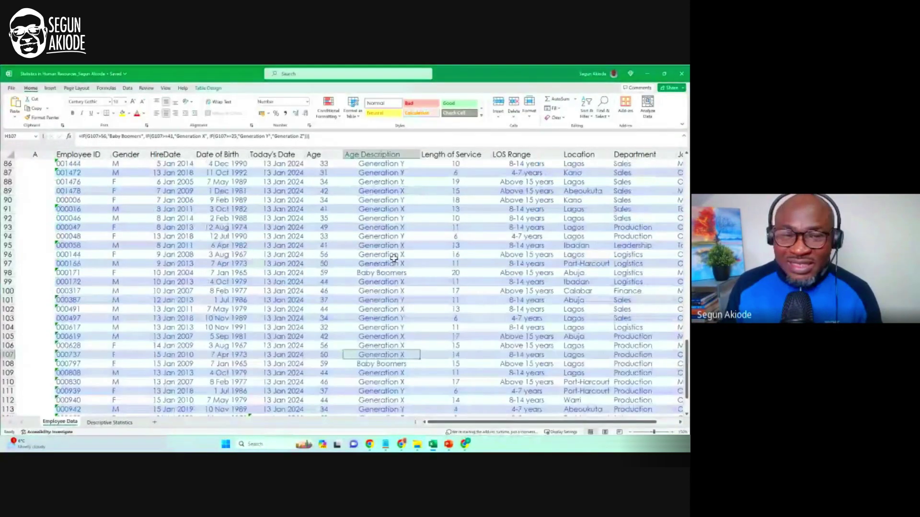
scroll(394, 258, up, 20)
scroll(394, 259, up, 7)
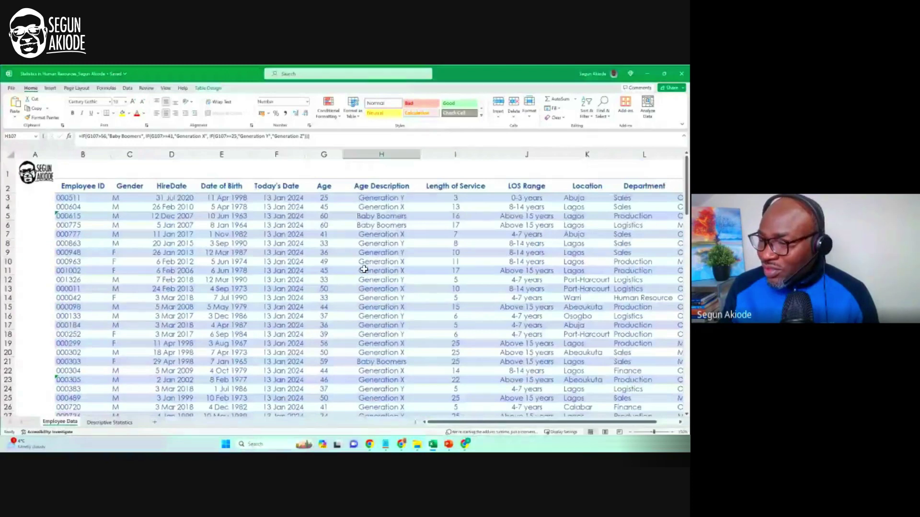
mouse_move(509, 422)
mouse_down()
mouse_move(529, 422)
mouse_move(510, 422)
mouse_up()
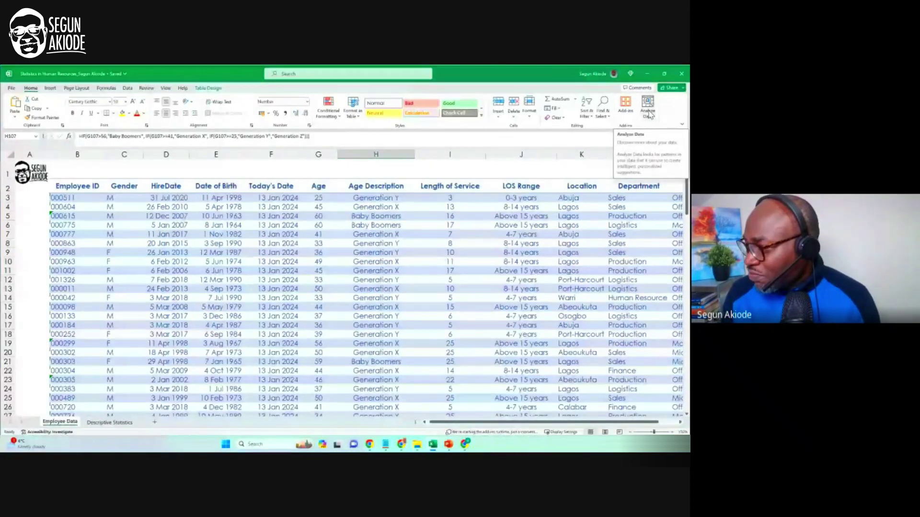
ctrl+scroll(670, 310, up, 1)
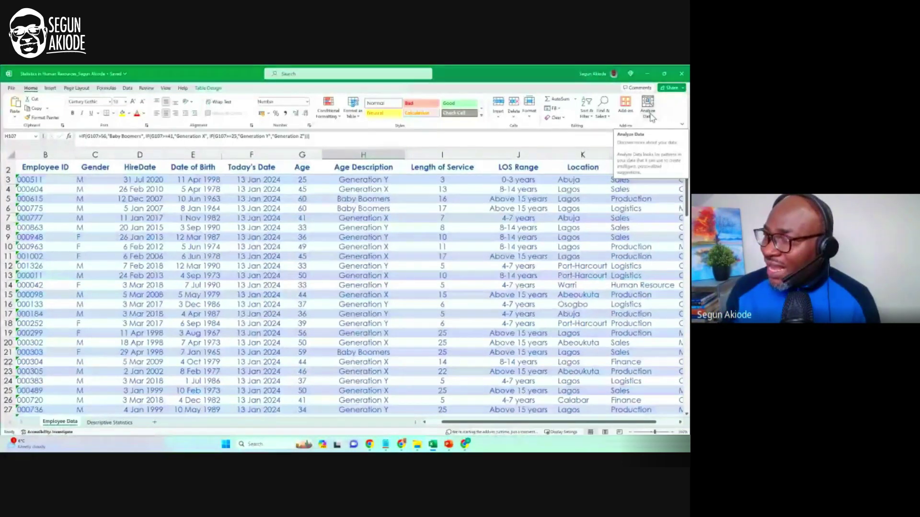
click(194, 237)
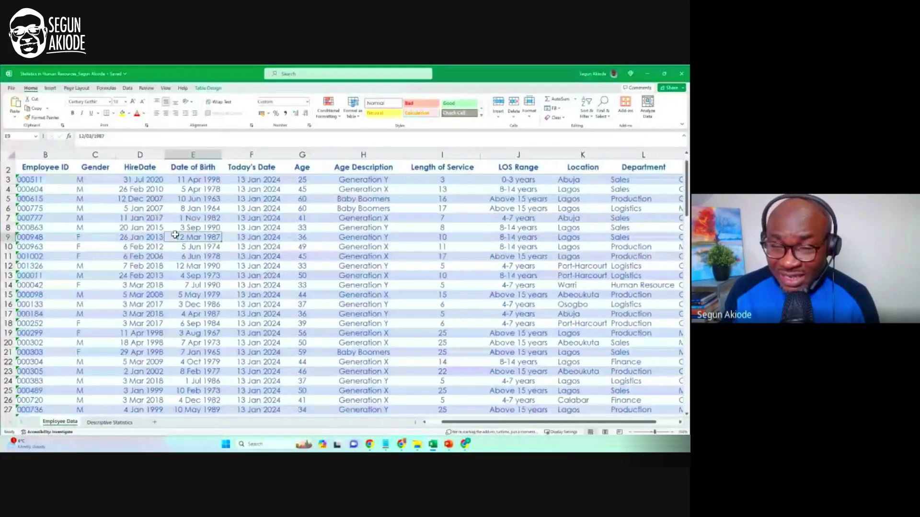
click(259, 276)
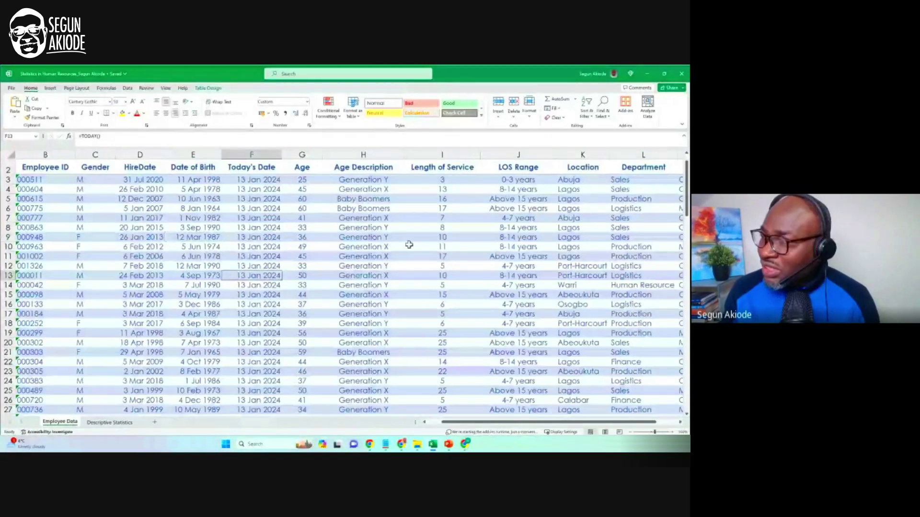
click(646, 106)
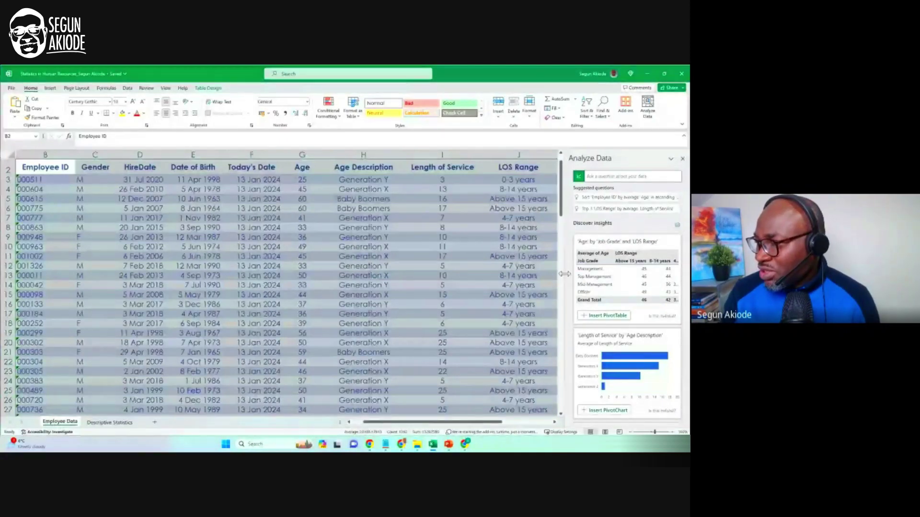
Widen the Analyze Data pane so its pivot table and chart suggestions are easier to read
drag(567, 277, 402, 274)
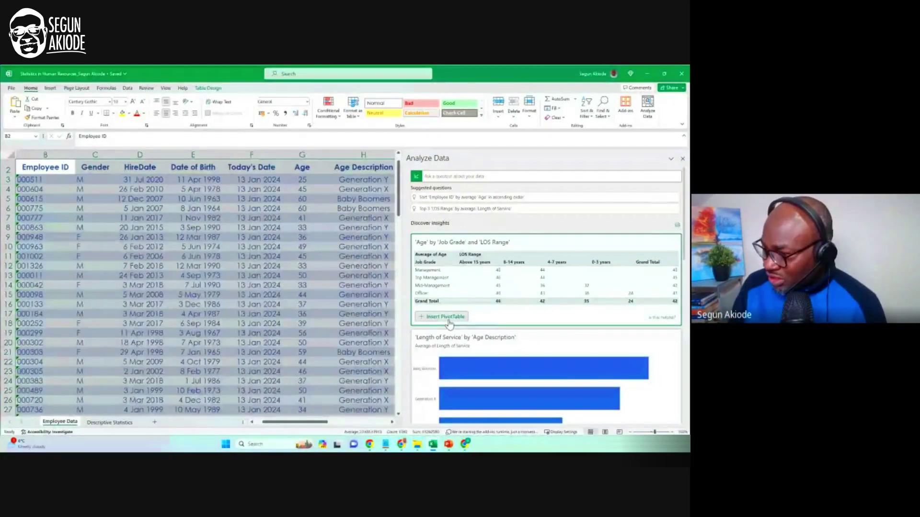
scroll(505, 335, down, 1)
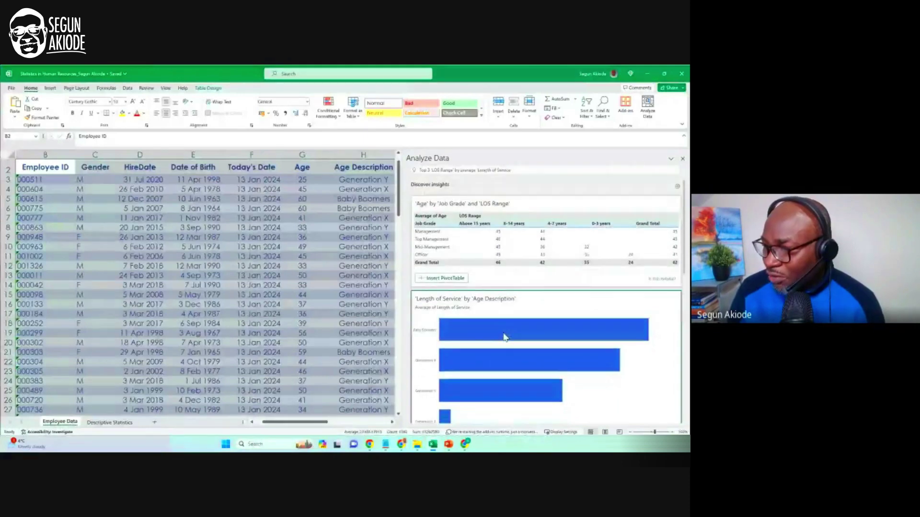
scroll(505, 337, down, 2)
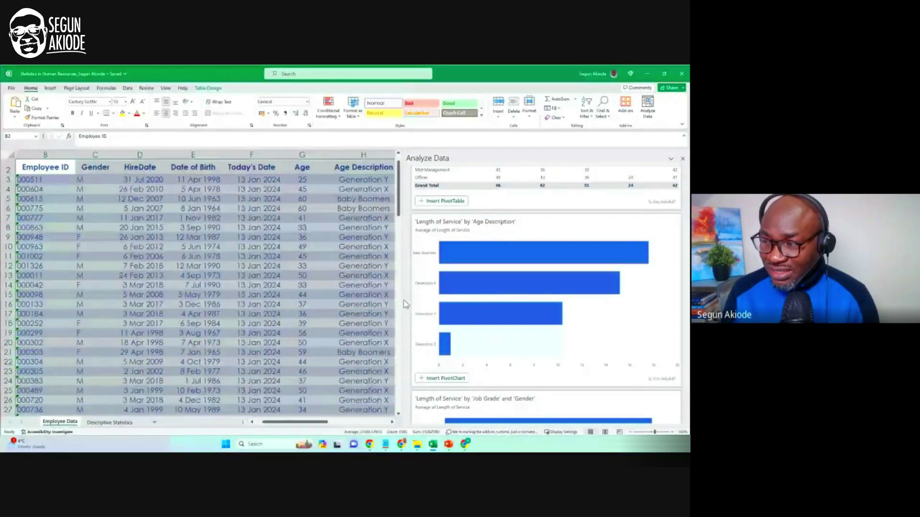
Widen the Analyze Data pane further, giving the Length of Service bar chart more room
drag(404, 304, 343, 304)
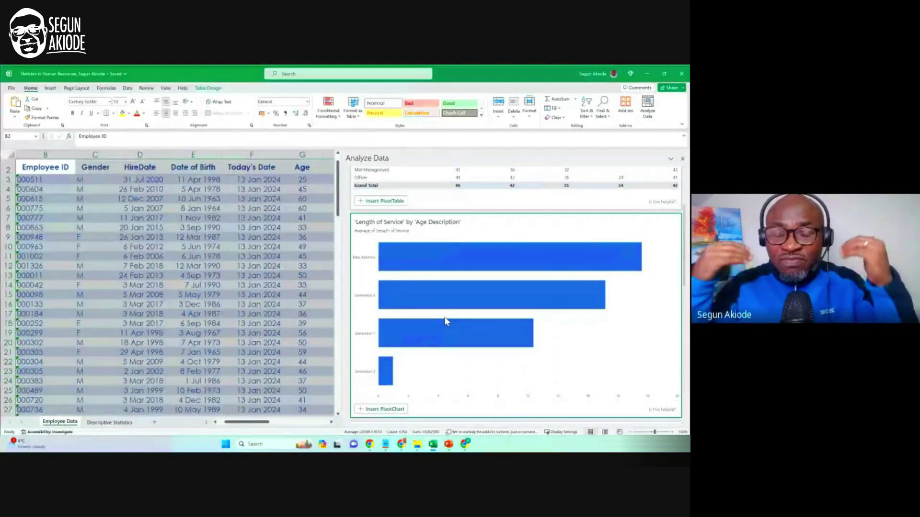
scroll(446, 321, down, 5)
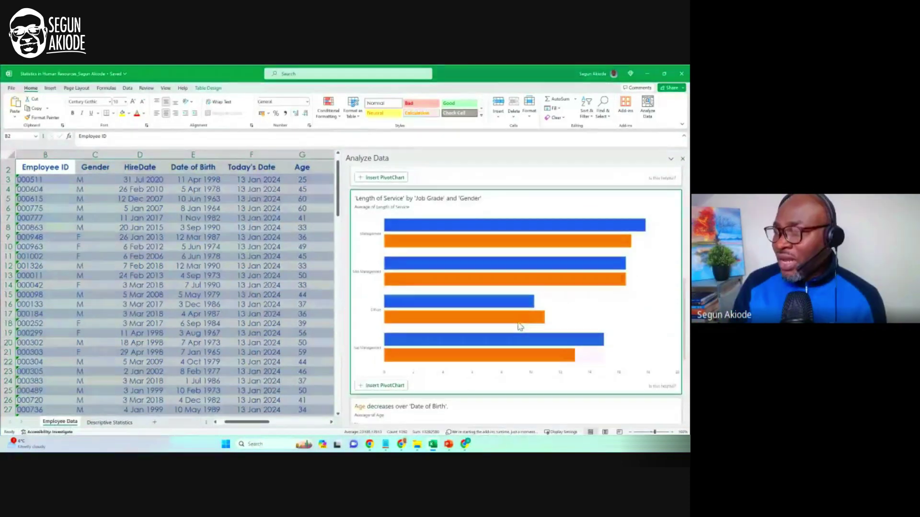